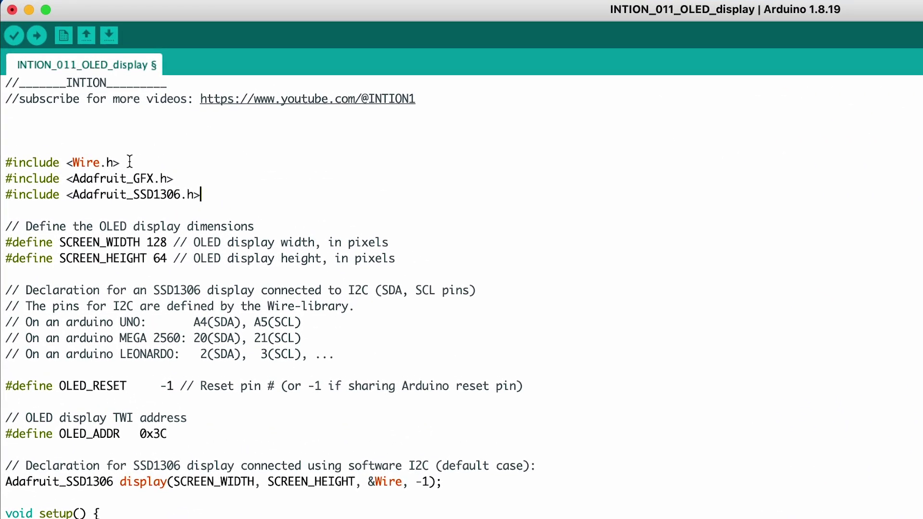
{"action": "left_click_drag", "start_coordinate": [120, 162], "coordinate": [2, 173]}
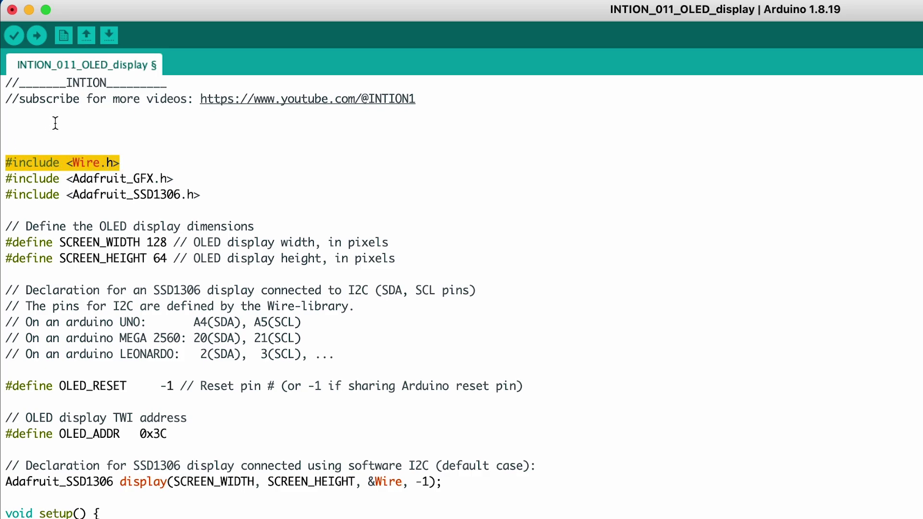
{"action": "left_click_drag", "start_coordinate": [199, 194], "coordinate": [7, 179]}
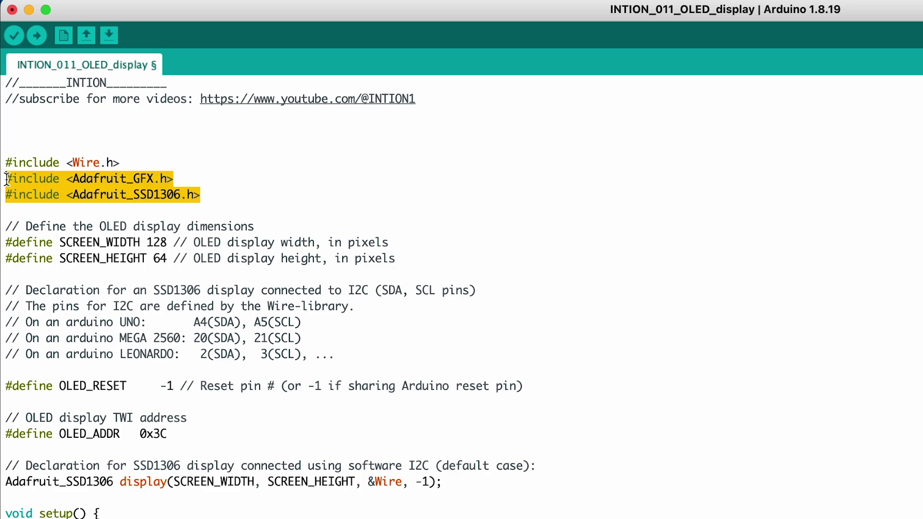
{"action": "left_click_drag", "start_coordinate": [167, 243], "coordinate": [6, 242]}
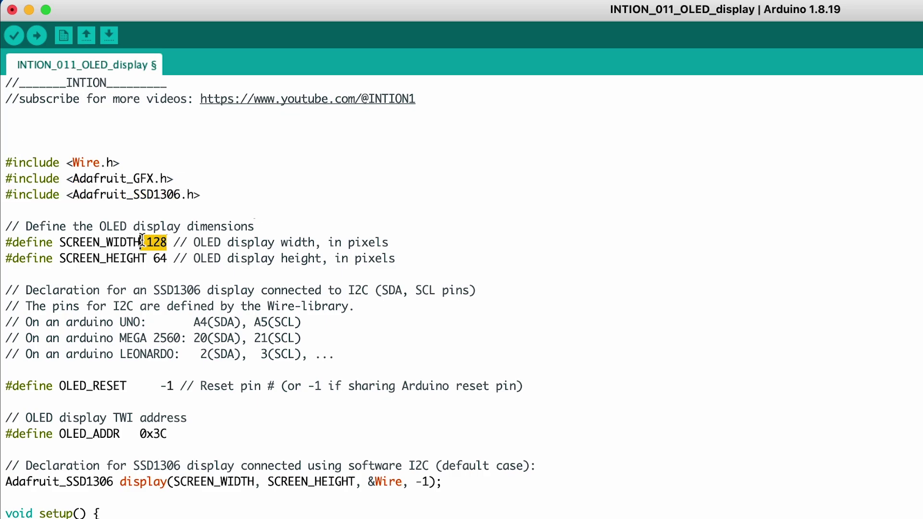
{"action": "left_click_drag", "start_coordinate": [167, 258], "coordinate": [6, 259]}
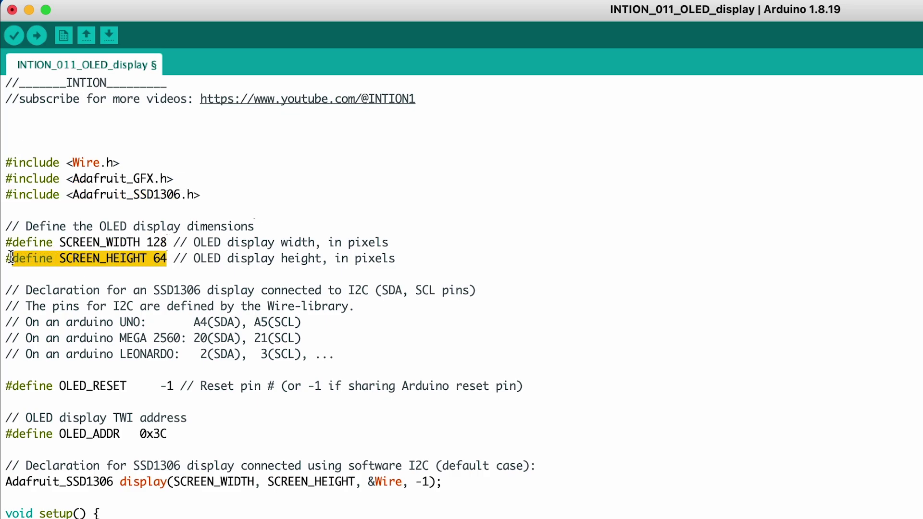
{"action": "left_click", "coordinate": [179, 387]}
{"action": "left_click_drag", "start_coordinate": [179, 387], "coordinate": [7, 390]}
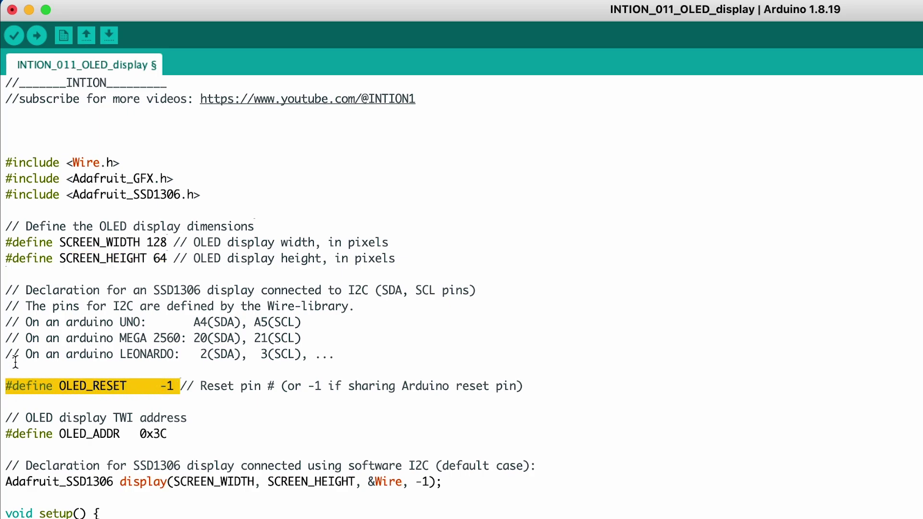
{"action": "left_click", "coordinate": [167, 434]}
{"action": "left_click_drag", "start_coordinate": [167, 434], "coordinate": [5, 436]}
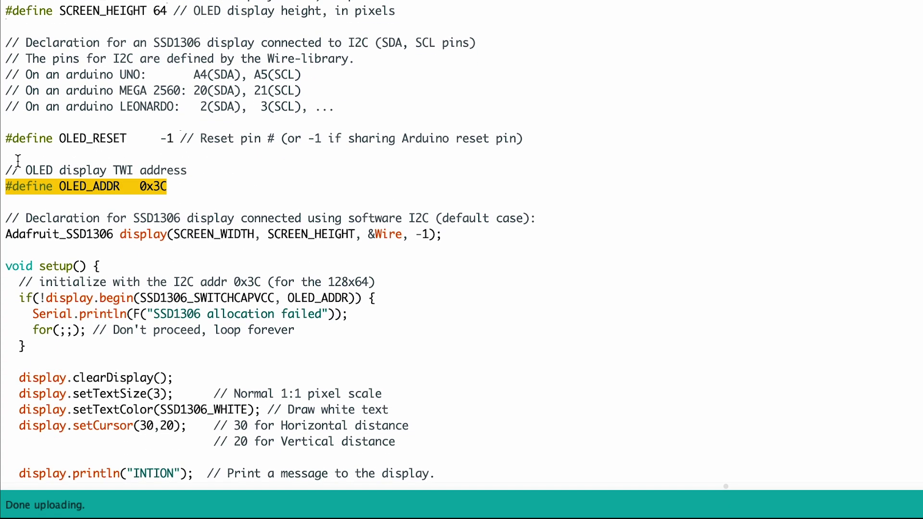
{"action": "left_click_drag", "start_coordinate": [442, 234], "coordinate": [2, 237]}
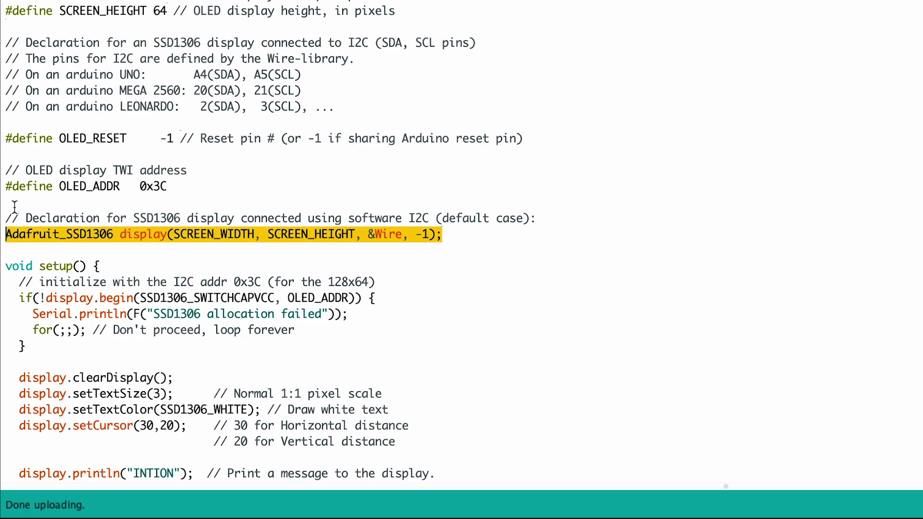
{"action": "left_click_drag", "start_coordinate": [26, 347], "coordinate": [12, 299]}
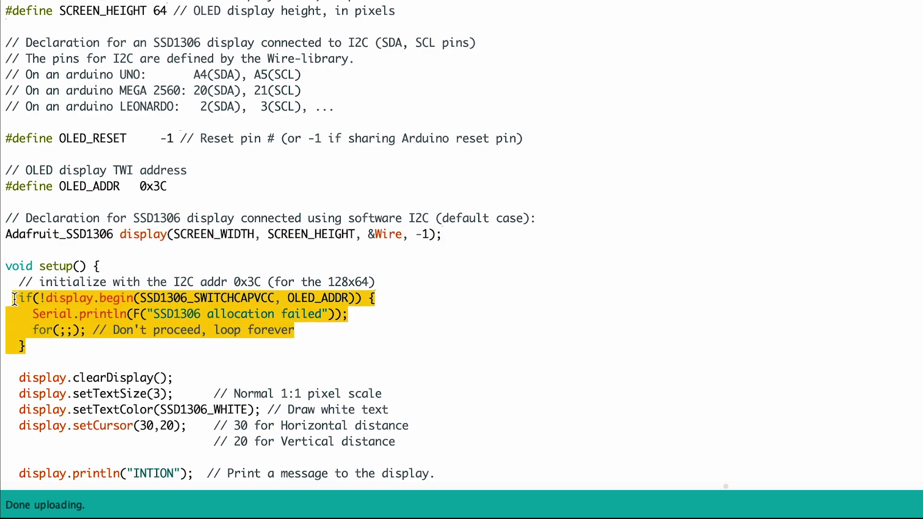
{"action": "scroll", "coordinate": [142, 260], "scroll_direction": "down", "scroll_amount": 3}
Review the clearDisplay, text colour and setCursor lines in the display setup
{"action": "left_click", "coordinate": [178, 267]}
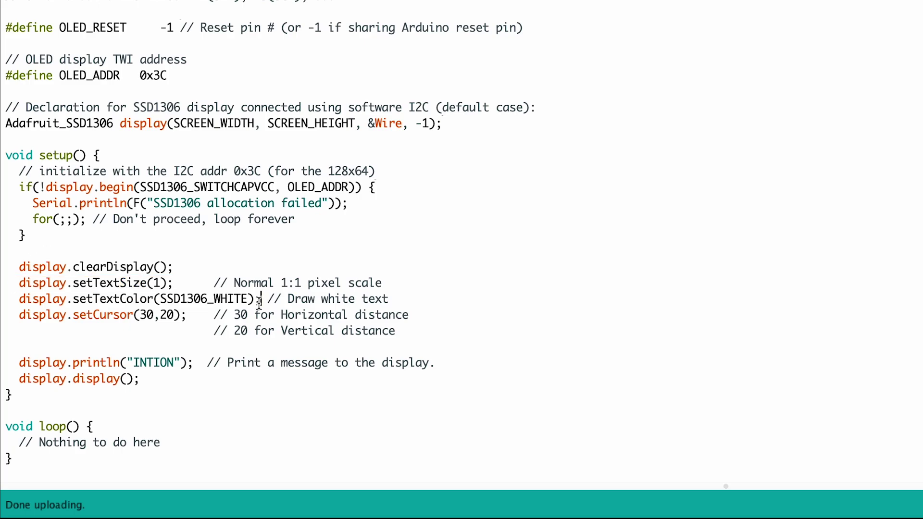
{"action": "left_click_drag", "start_coordinate": [261, 300], "coordinate": [13, 299]}
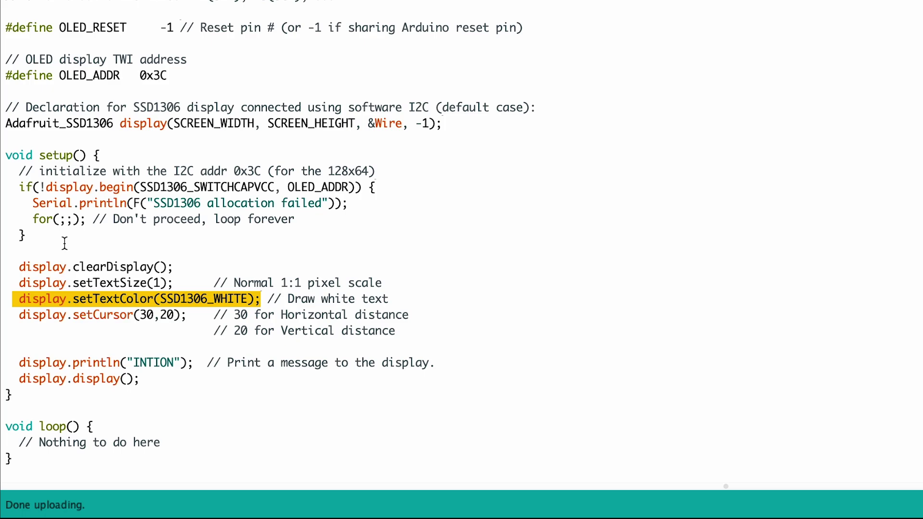
{"action": "left_click", "coordinate": [190, 316]}
{"action": "left_click_drag", "start_coordinate": [189, 316], "coordinate": [13, 319]}
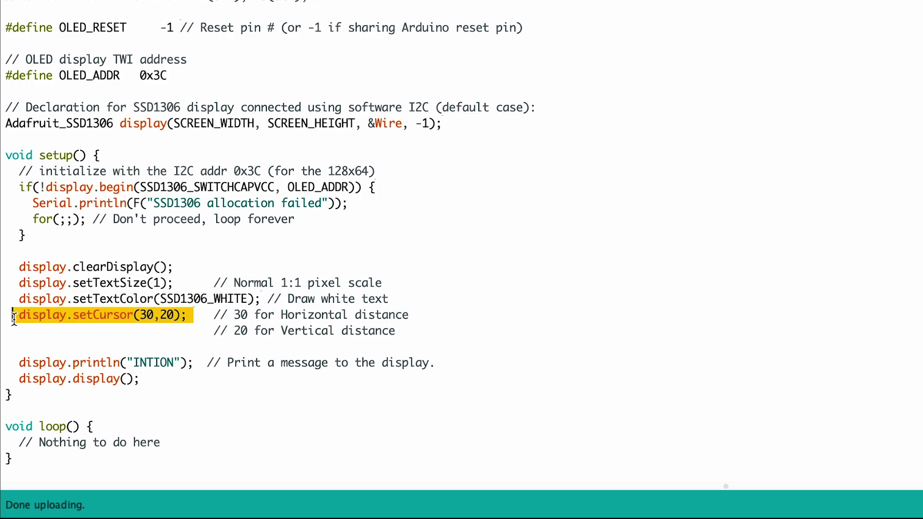
Review the setCursor horizontal and vertical distance comments and the line printing INTION
{"action": "left_click", "coordinate": [43, 342]}
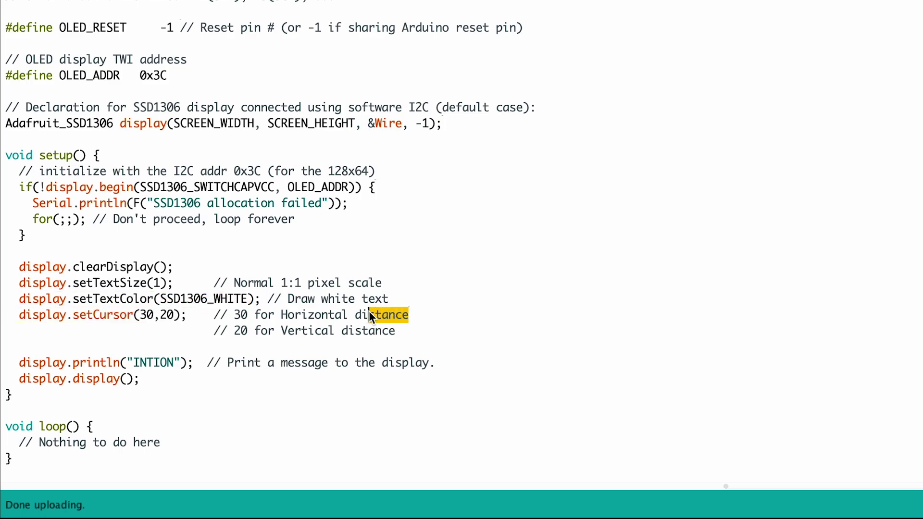
{"action": "left_click_drag", "start_coordinate": [221, 317], "coordinate": [213, 316]}
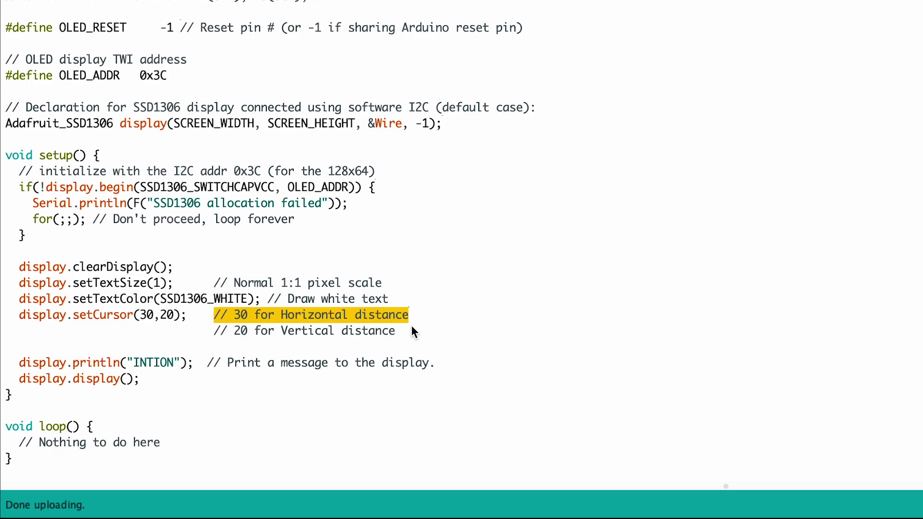
{"action": "left_click", "coordinate": [398, 331]}
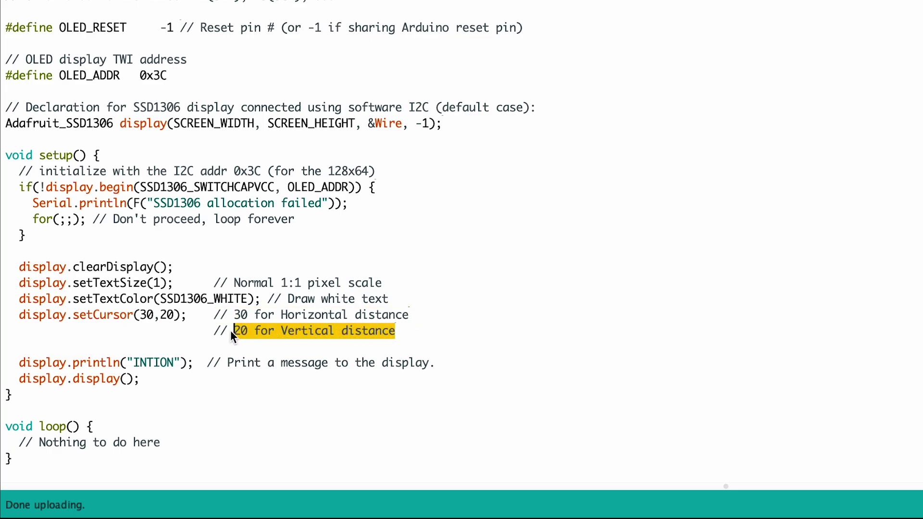
{"action": "left_click", "coordinate": [189, 363]}
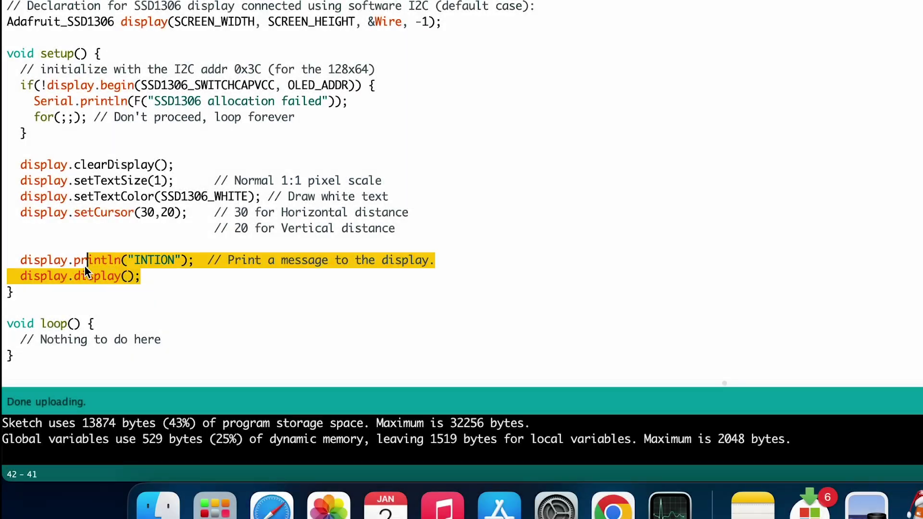
Delete the setCursor, println and display() lines and set text size to 2
{"action": "left_click_drag", "start_coordinate": [85, 265], "coordinate": [17, 253]}
{"action": "key", "text": "BackSpace"}
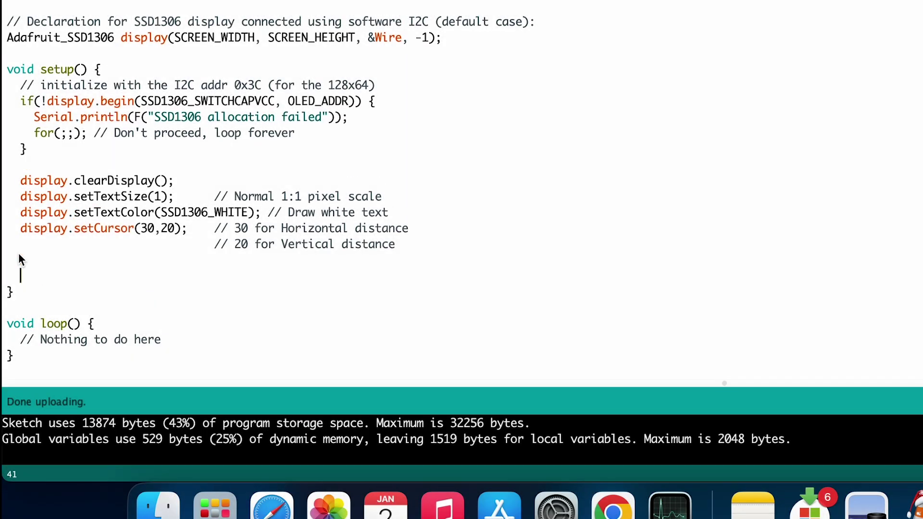
{"action": "left_click_drag", "start_coordinate": [400, 245], "coordinate": [22, 232]}
{"action": "key", "text": "BackSpace"}
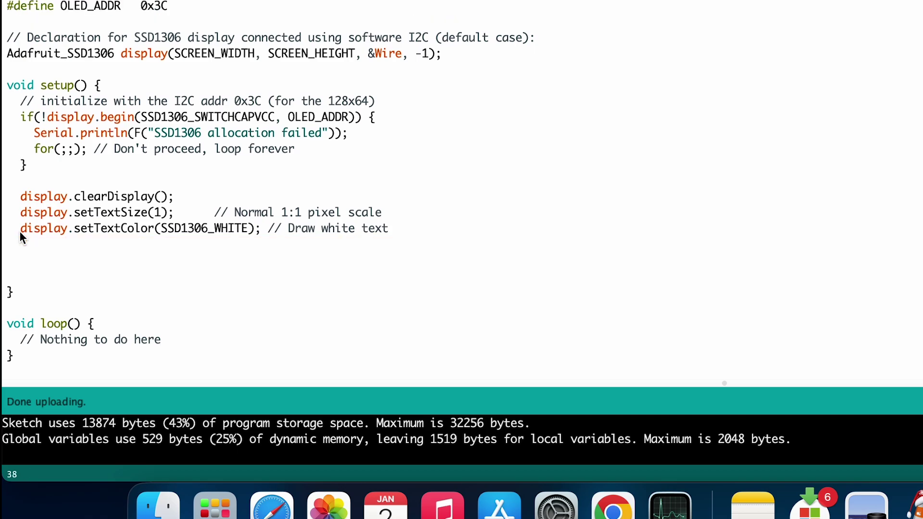
{"action": "double_click", "coordinate": [160, 214]}
{"action": "type", "text": "2"}
Replace loop()'s placeholder comment with for-loop code sliding INTION back and forth
{"action": "left_click", "coordinate": [192, 270]}
{"action": "left_click_drag", "start_coordinate": [162, 340], "coordinate": [20, 340]}
{"action": "key", "text": "BackSpace"}
{"action": "key", "text": "Return"}
{"action": "key", "text": "Return"}
{"action": "key", "text": "Return"}
{"action": "key", "text": "Return"}
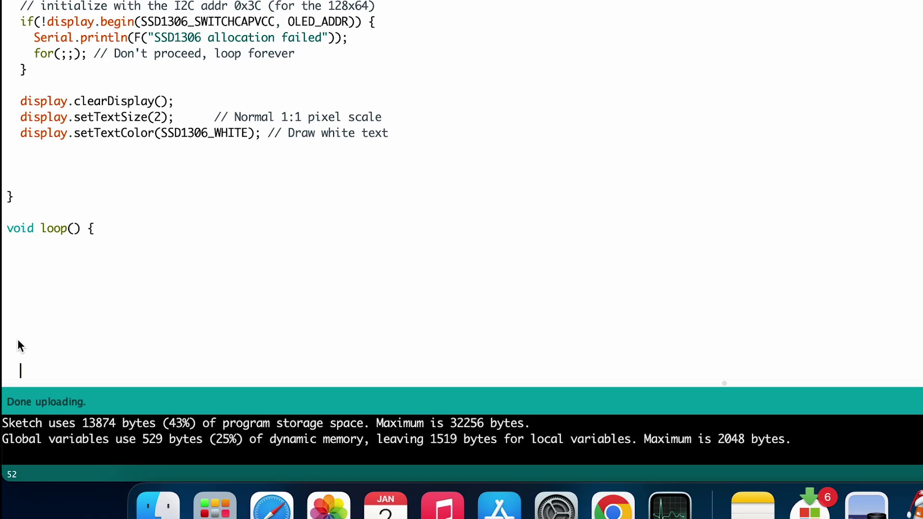
{"action": "scroll", "coordinate": [18, 339], "scroll_direction": "down", "scroll_amount": 2}
{"action": "left_click", "coordinate": [32, 230]}
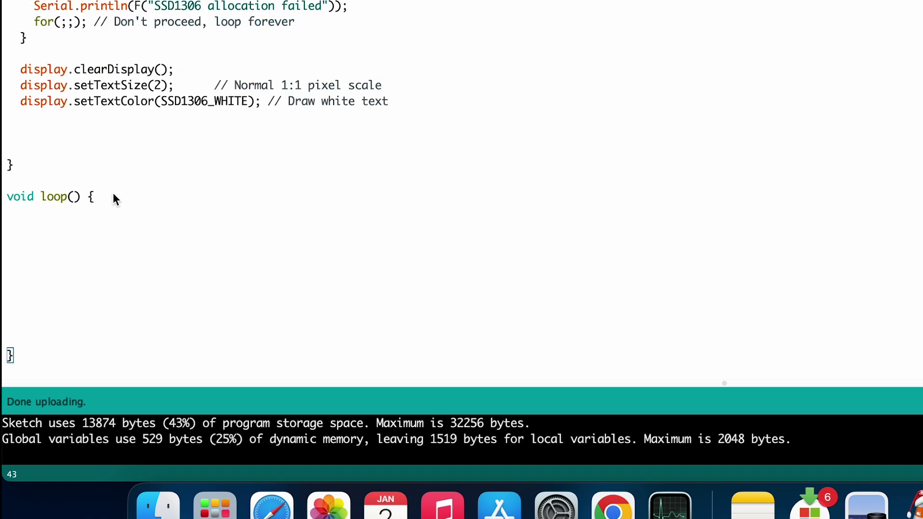
{"action": "key", "text": "Tab"}
{"action": "type", "text": "for (int i = 0; i < 55; i++) {     display.setCursor(i,20);     display.println(\"INTION\");  // Print a message to the display.     display.display();     delay(10);     display.clearDisplay();    }   for (int i = 55; i > 0; i--) {     display.setCursor(i, 20);     display.println(\"INTION\");  // Print a message to the display.     display.display();     delay(10);     display.clearDisplay();   }"}
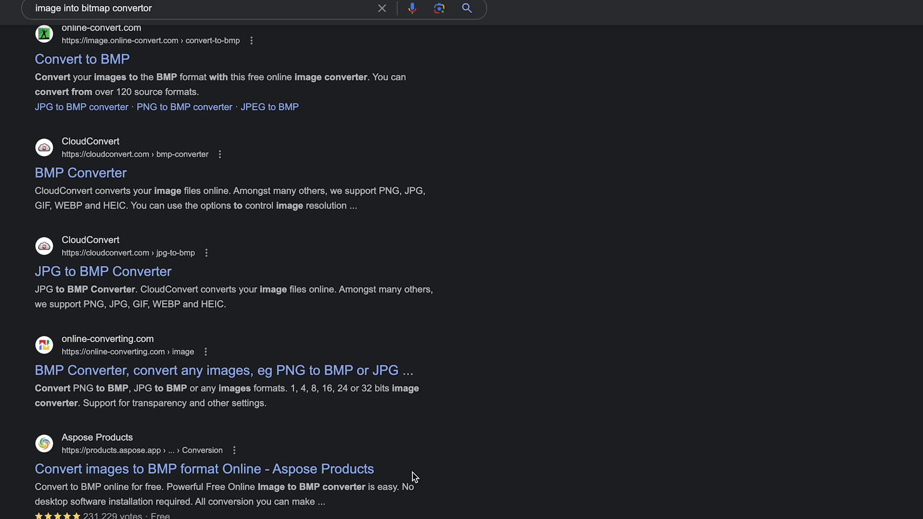
{"action": "scroll", "coordinate": [412, 472], "scroll_direction": "down", "scroll_amount": 2}
{"action": "scroll", "coordinate": [412, 472], "scroll_direction": "down", "scroll_amount": 3}
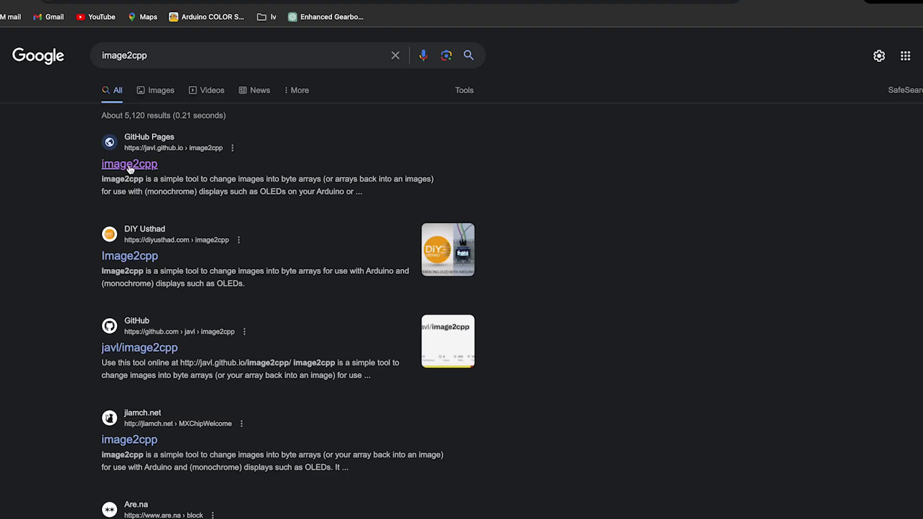
Load logo.png into the image2cpp converter
{"action": "left_click", "coordinate": [130, 165]}
{"action": "scroll", "coordinate": [485, 130], "scroll_direction": "down", "scroll_amount": 2}
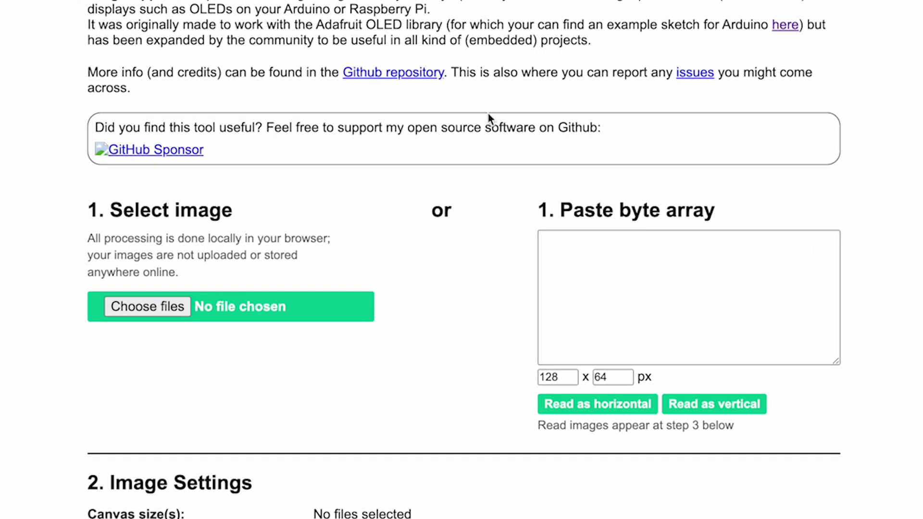
{"action": "left_click", "coordinate": [150, 310]}
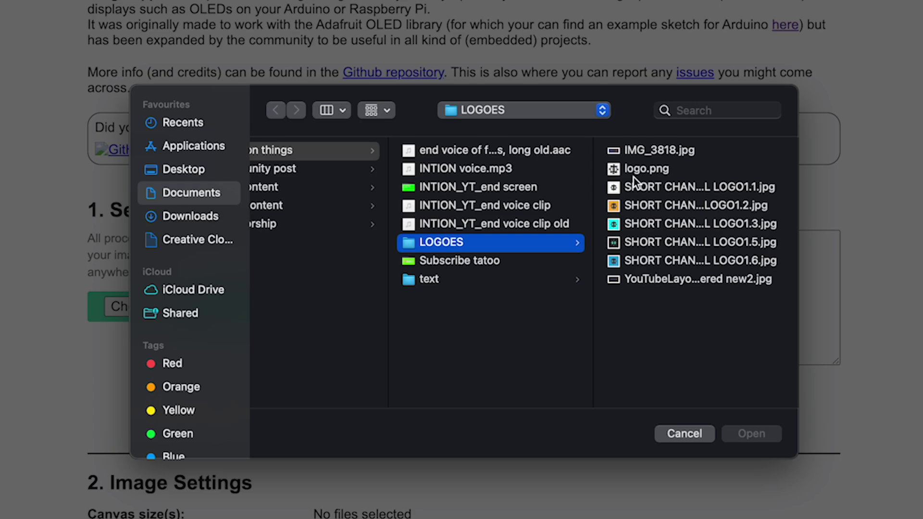
{"action": "left_click", "coordinate": [643, 168]}
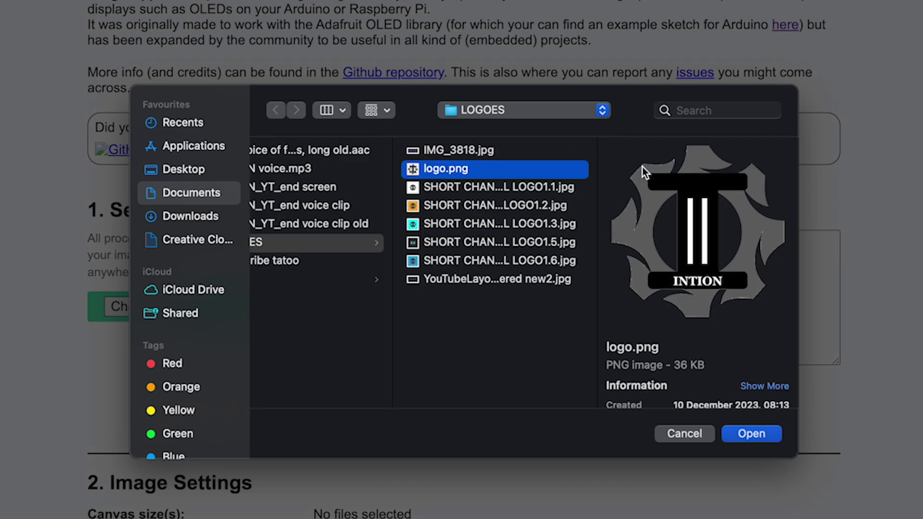
{"action": "left_click", "coordinate": [754, 435]}
{"action": "scroll", "coordinate": [434, 421], "scroll_direction": "down", "scroll_amount": 4}
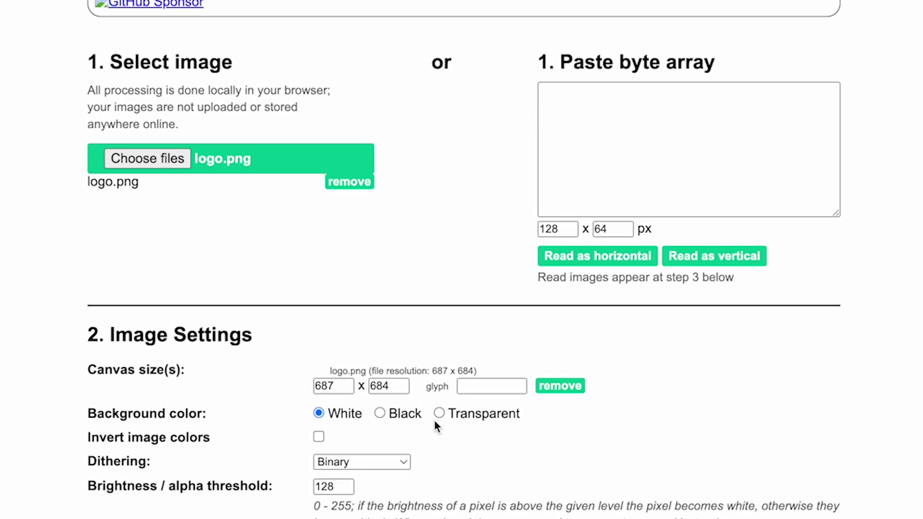
Set the canvas size to 128×64 pixels
{"action": "double_click", "coordinate": [329, 386]}
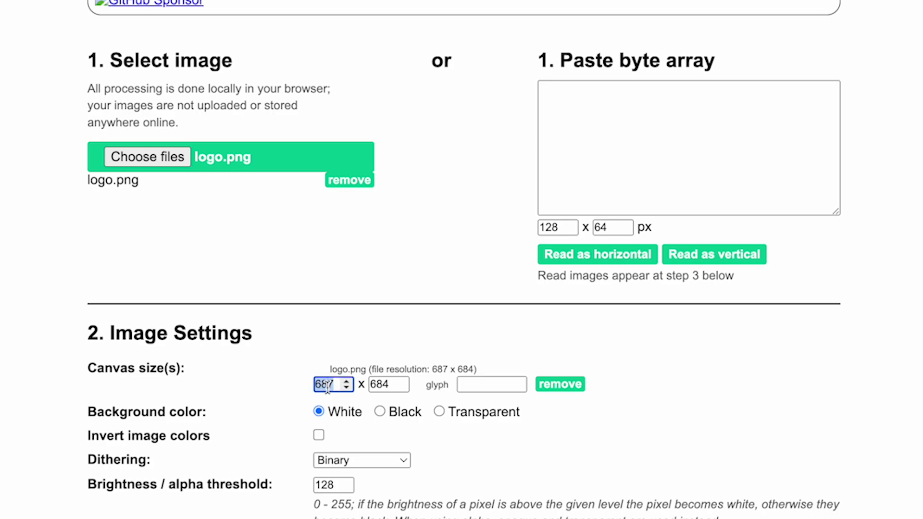
{"action": "type", "text": "128"}
{"action": "double_click", "coordinate": [381, 384]}
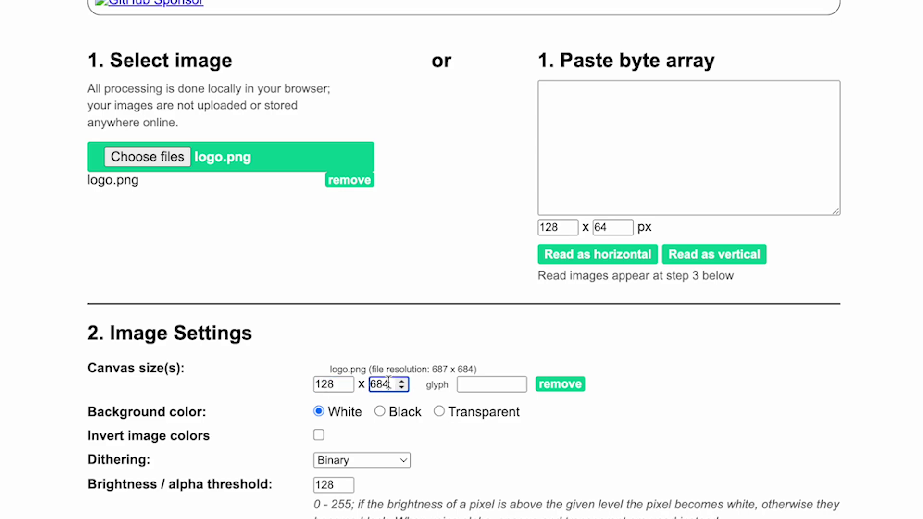
{"action": "double_click", "coordinate": [388, 383]}
{"action": "type", "text": "64"}
{"action": "left_click", "coordinate": [420, 390]}
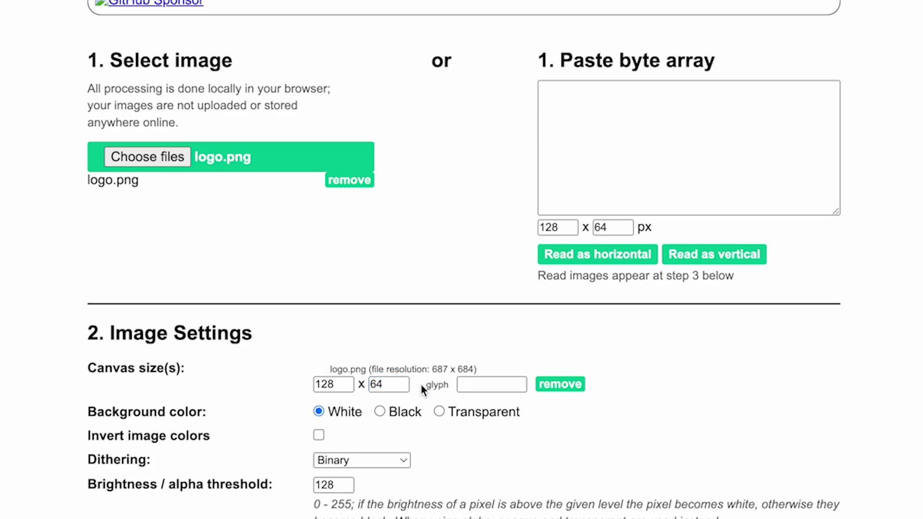
Use a black background, scale to fit keeping proportions, and invert image colours
{"action": "left_click", "coordinate": [380, 412]}
{"action": "scroll", "coordinate": [383, 412], "scroll_direction": "down", "scroll_amount": 5}
{"action": "scroll", "coordinate": [383, 267], "scroll_direction": "down", "scroll_amount": 2}
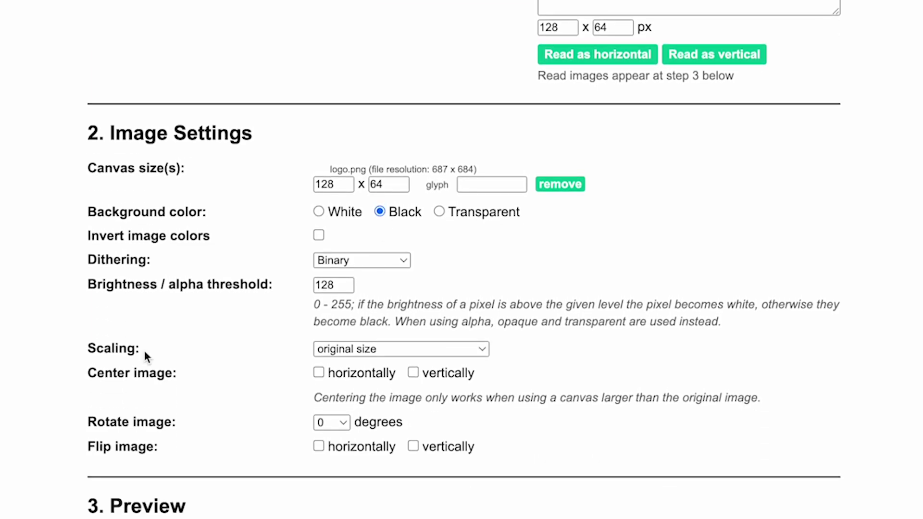
{"action": "left_click", "coordinate": [371, 348]}
{"action": "left_click", "coordinate": [368, 367]}
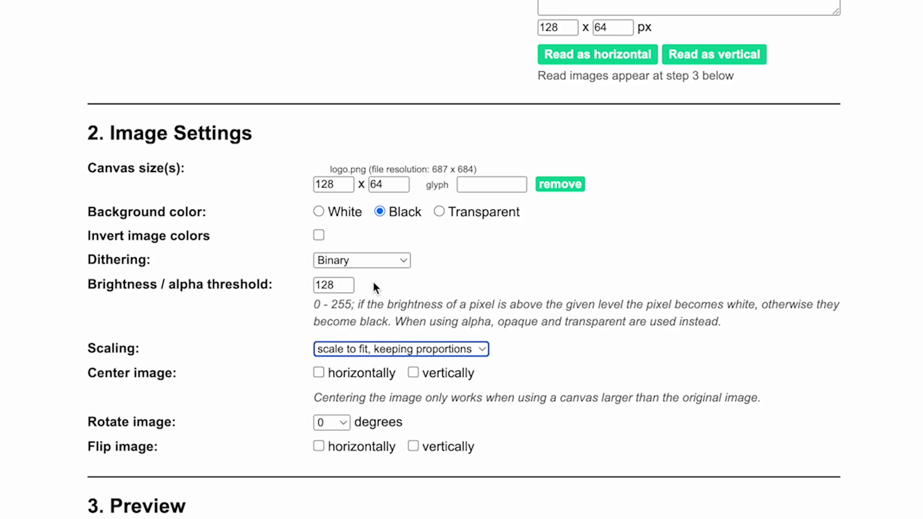
{"action": "left_click", "coordinate": [320, 234]}
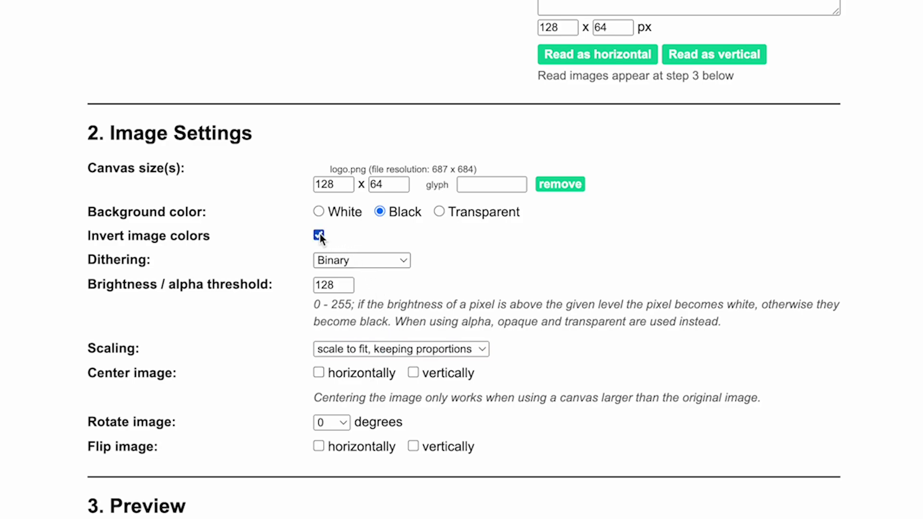
{"action": "scroll", "coordinate": [320, 234], "scroll_direction": "down", "scroll_amount": 3}
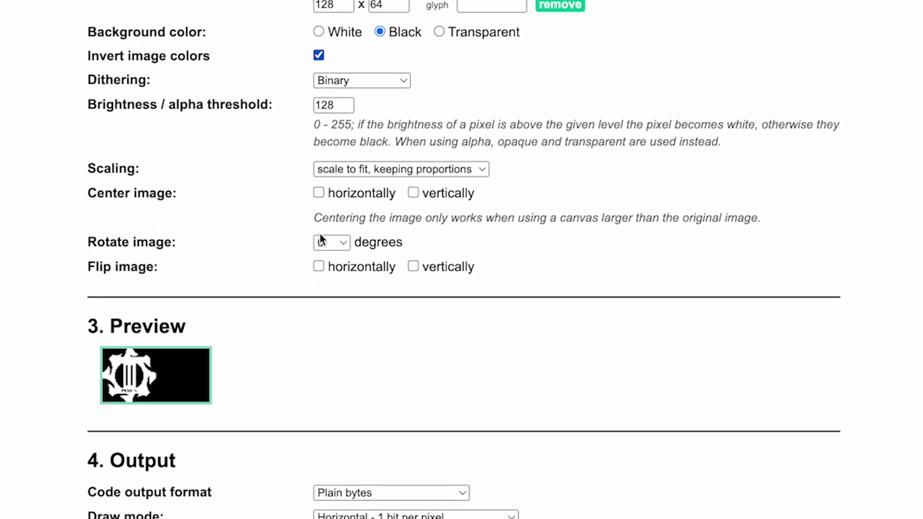
Set threshold 115 and Arduino code output, then generate the epd_bitmap_logo byte array
{"action": "mouse_move", "coordinate": [333, 285]}
{"action": "left_click", "coordinate": [347, 101]}
{"action": "left_click", "coordinate": [347, 102]}
{"action": "scroll", "coordinate": [321, 332], "scroll_direction": "down", "scroll_amount": 3}
{"action": "scroll", "coordinate": [321, 332], "scroll_direction": "down", "scroll_amount": 3}
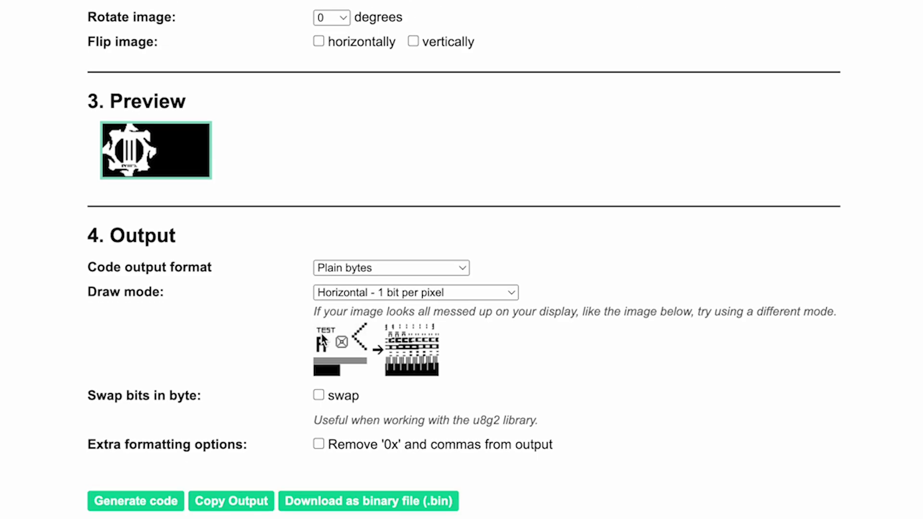
{"action": "left_click", "coordinate": [390, 264]}
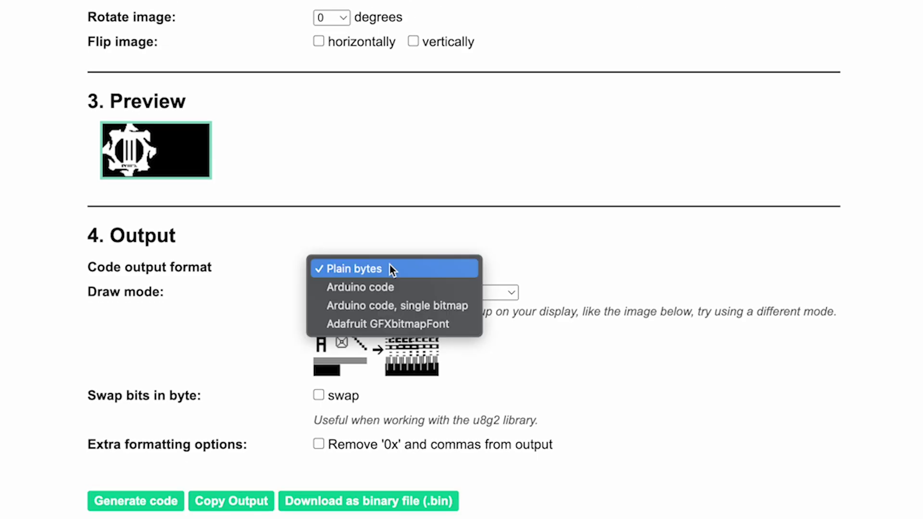
{"action": "left_click", "coordinate": [377, 291]}
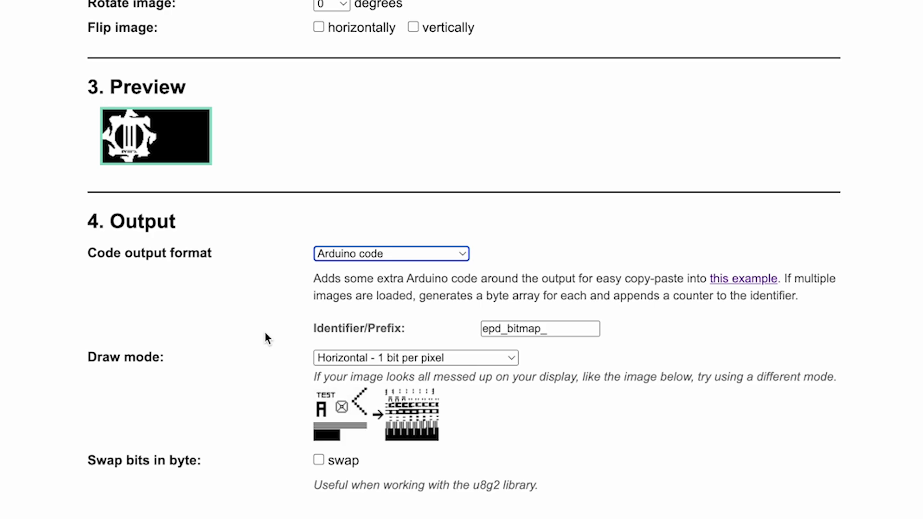
{"action": "scroll", "coordinate": [265, 333], "scroll_direction": "down", "scroll_amount": 3}
{"action": "scroll", "coordinate": [265, 333], "scroll_direction": "down", "scroll_amount": 1}
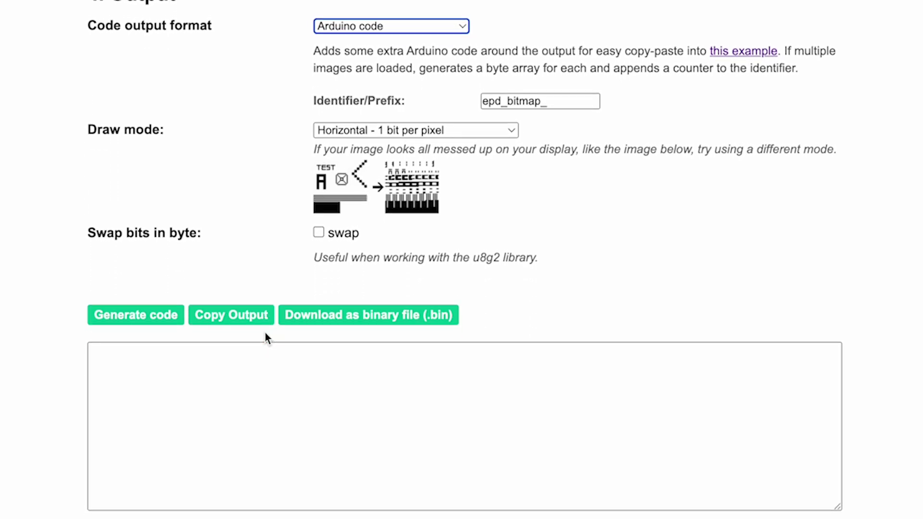
{"action": "left_click", "coordinate": [138, 314]}
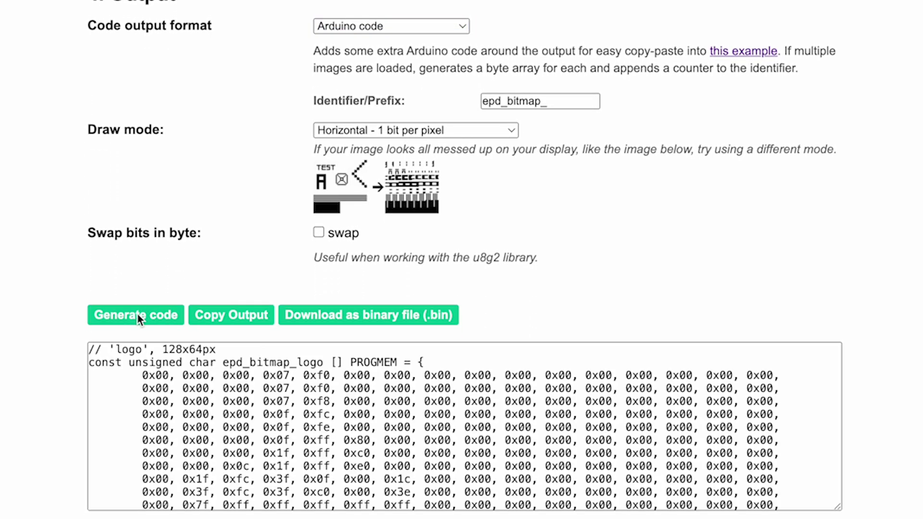
{"action": "left_click", "coordinate": [171, 398]}
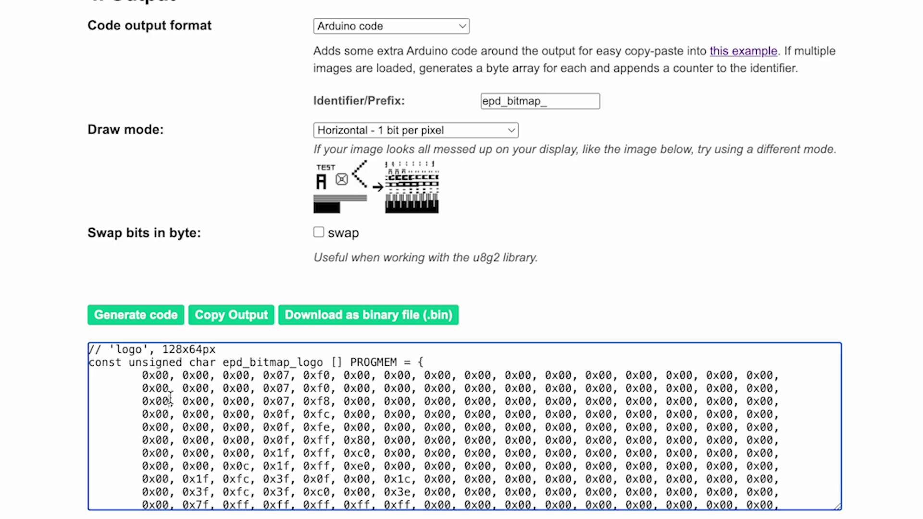
Paste all generated image2cpp code above setup(), deleting its epd_bitmap_allArray block
{"action": "key", "text": "ctrl+a"}
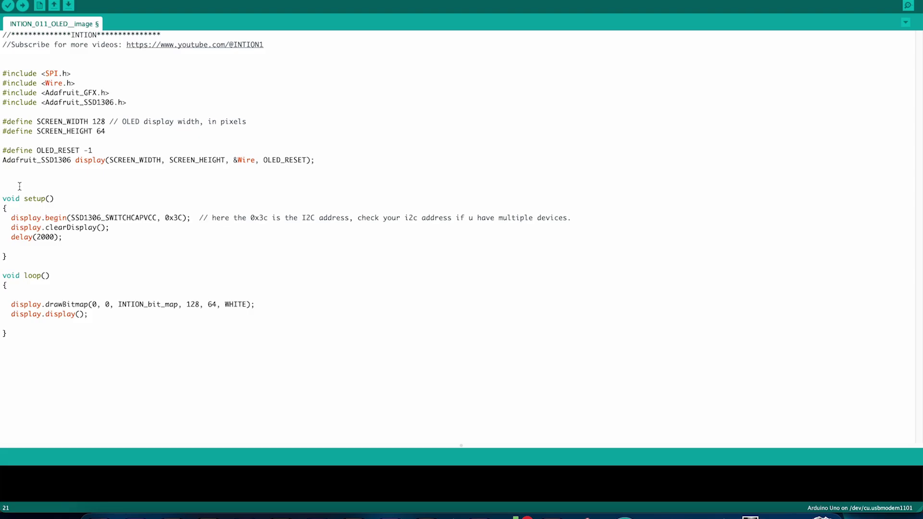
{"action": "key", "text": "Return"}
{"action": "key", "text": "Return"}
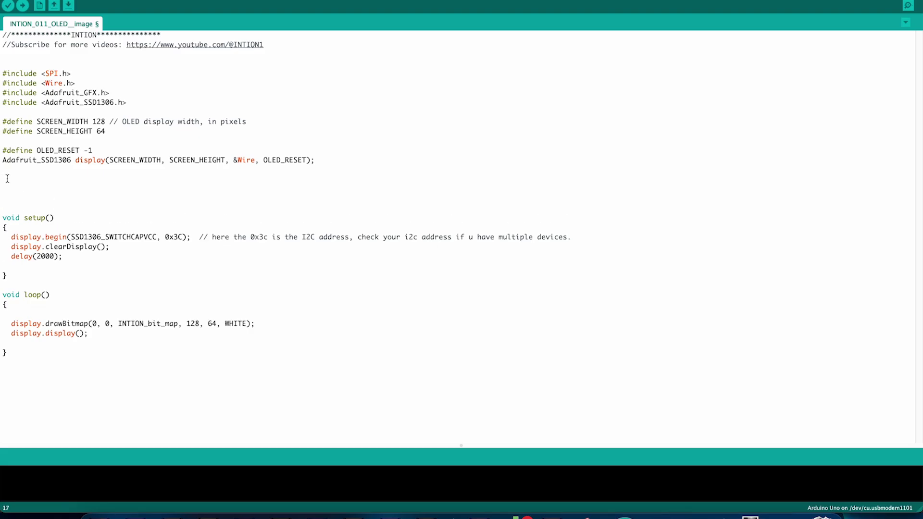
{"action": "key", "text": "ctrl+v"}
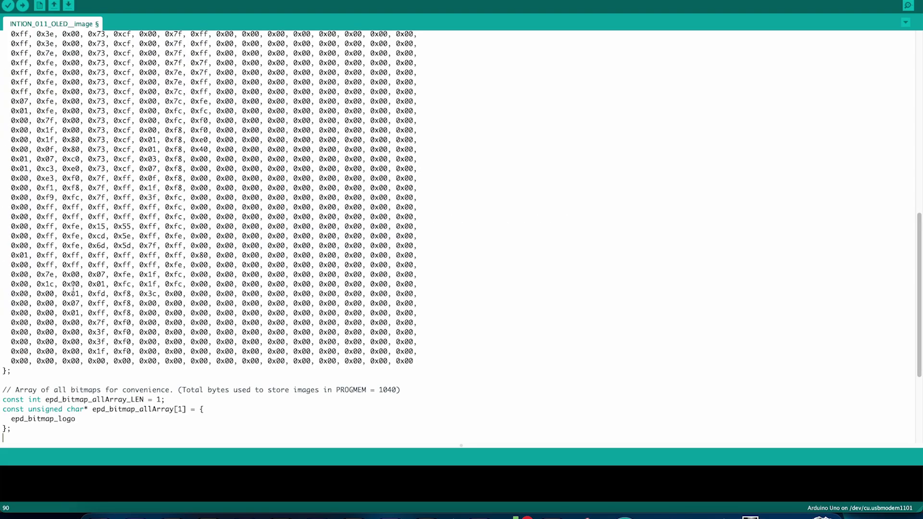
{"action": "scroll", "coordinate": [73, 288], "scroll_direction": "down", "scroll_amount": 5}
{"action": "scroll", "coordinate": [73, 289], "scroll_direction": "down", "scroll_amount": 3}
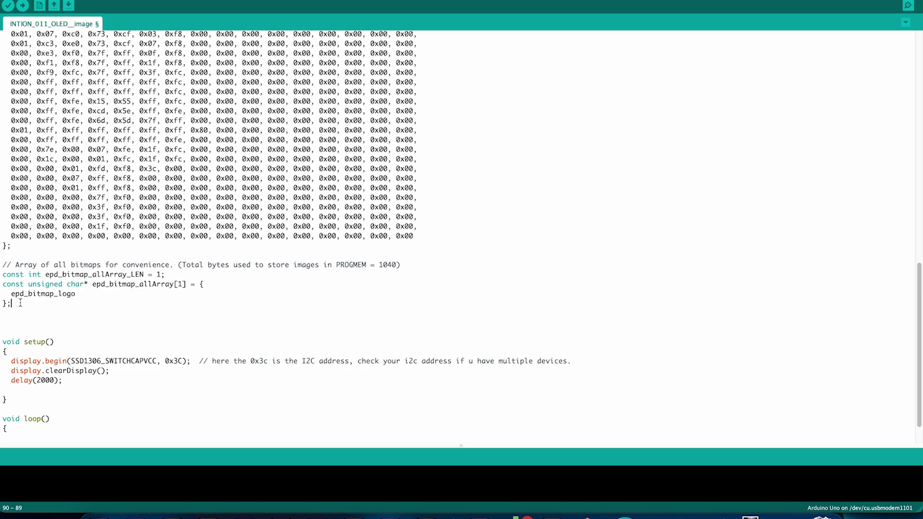
{"action": "left_click_drag", "start_coordinate": [35, 311], "coordinate": [2, 261]}
{"action": "key", "text": "Delete"}
{"action": "scroll", "coordinate": [6, 260], "scroll_direction": "up", "scroll_amount": 10}
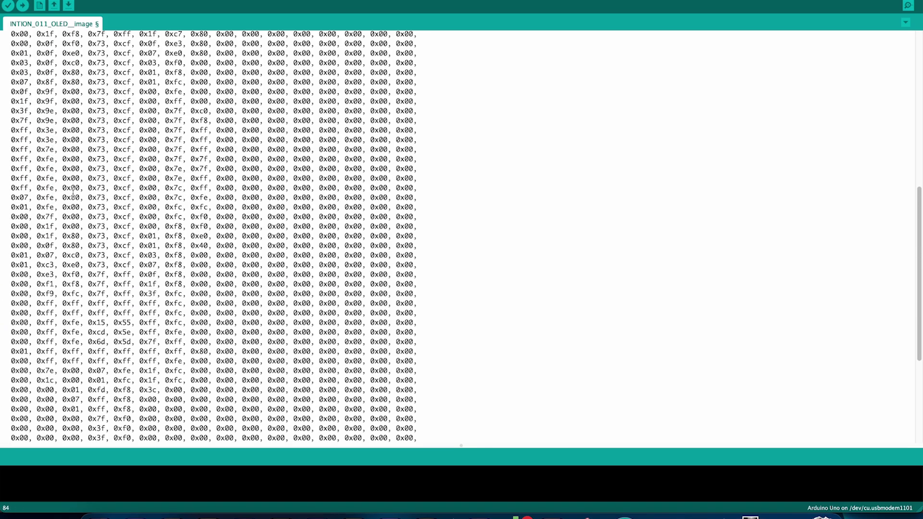
{"action": "scroll", "coordinate": [6, 259], "scroll_direction": "up", "scroll_amount": 5}
{"action": "scroll", "coordinate": [73, 193], "scroll_direction": "down", "scroll_amount": 5}
{"action": "scroll", "coordinate": [73, 193], "scroll_direction": "down", "scroll_amount": 10}
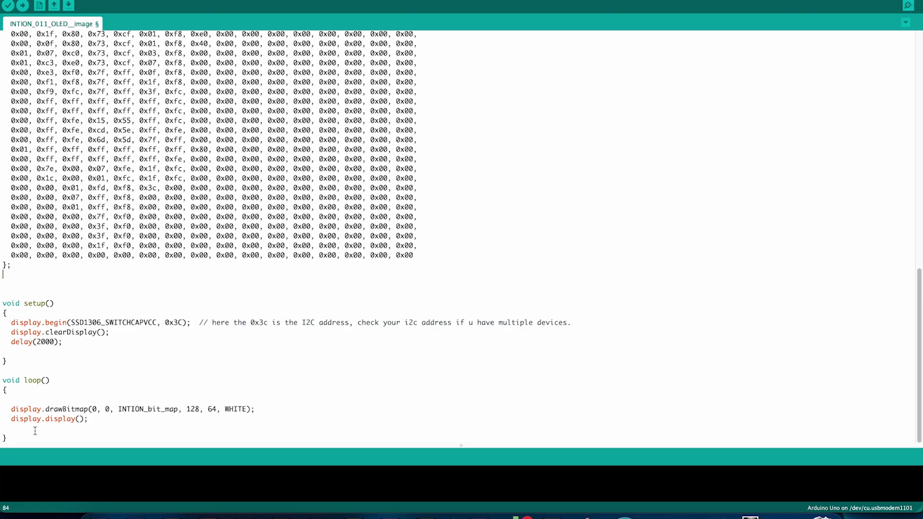
{"action": "scroll", "coordinate": [35, 430], "scroll_direction": "down", "scroll_amount": 1}
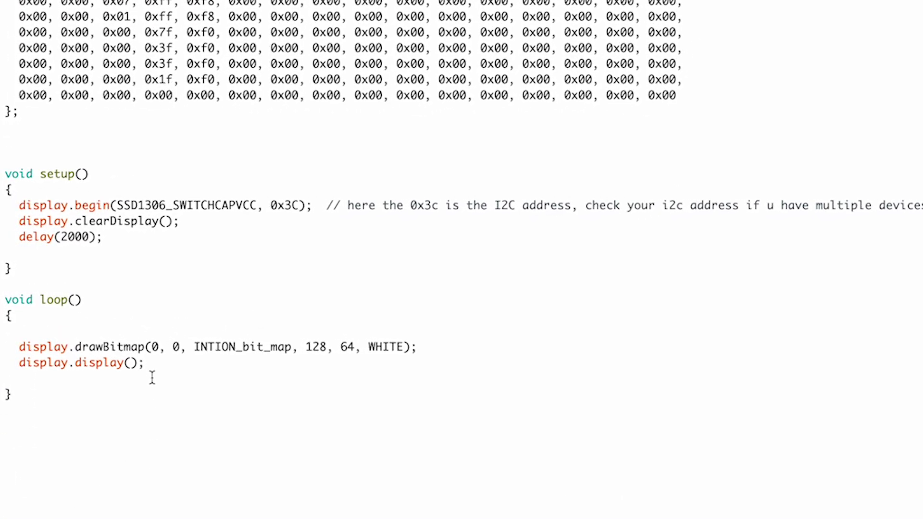
Copy INTION_bit_map from the drawBitmap(0, 0, …, 128, 64) call over epd_bitmap_logo
{"action": "left_click_drag", "start_coordinate": [151, 346], "coordinate": [178, 347]}
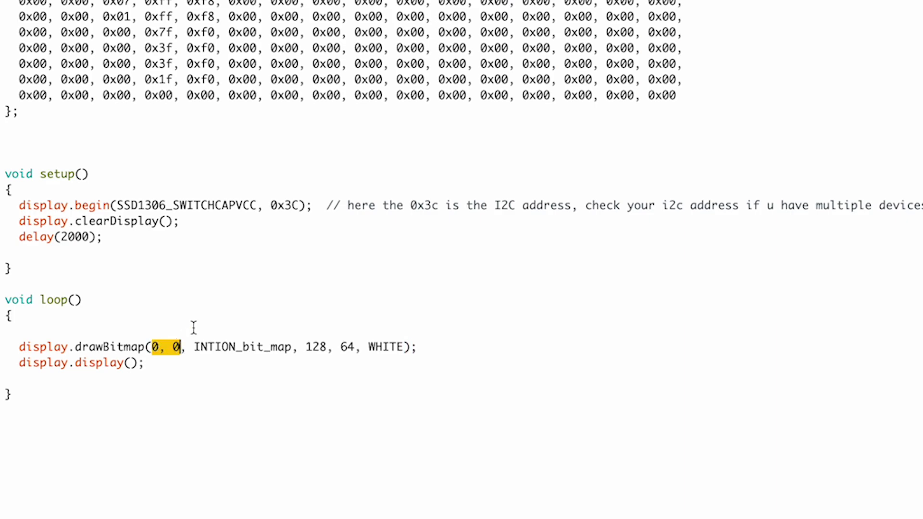
{"action": "left_click_drag", "start_coordinate": [194, 348], "coordinate": [292, 347]}
{"action": "key", "text": "ctrl+c"}
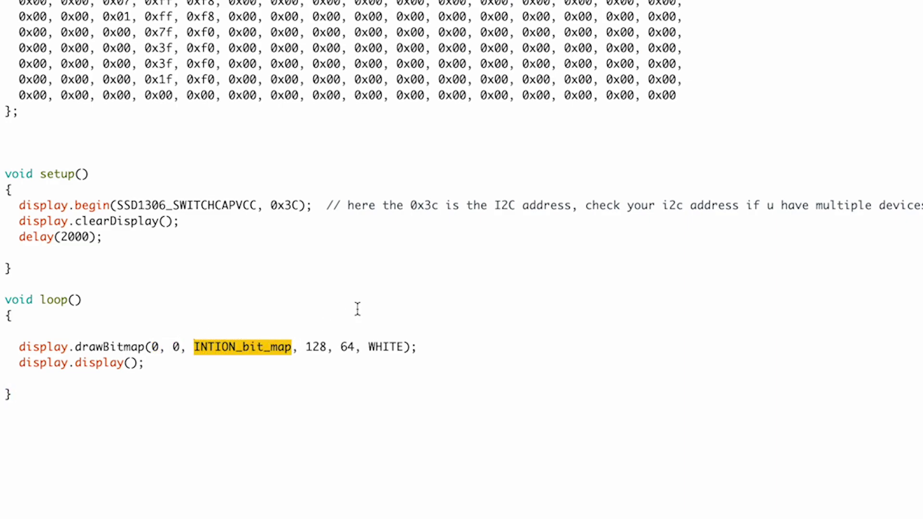
{"action": "scroll", "coordinate": [356, 310], "scroll_direction": "up", "scroll_amount": 10}
{"action": "scroll", "coordinate": [357, 309], "scroll_direction": "up", "scroll_amount": 10}
{"action": "scroll", "coordinate": [357, 309], "scroll_direction": "up", "scroll_amount": 5}
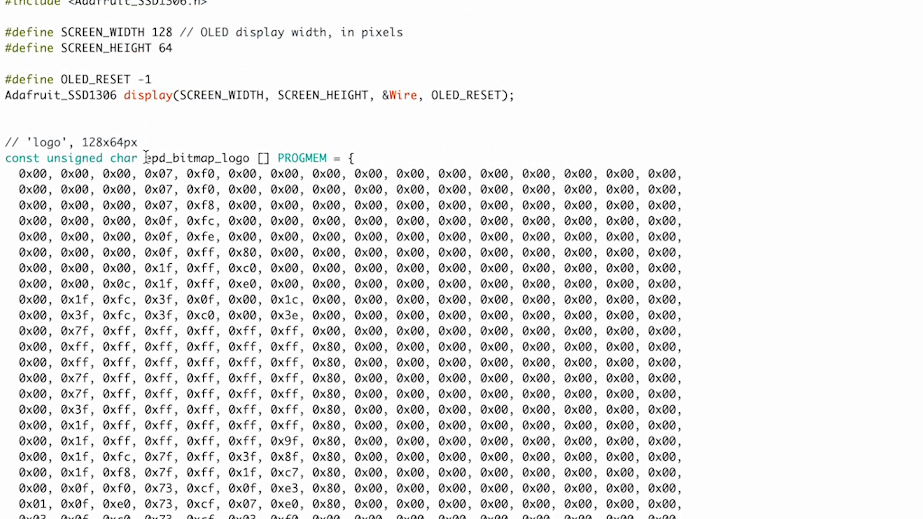
{"action": "mouse_move", "coordinate": [146, 157]}
{"action": "left_mouse_down"}
{"action": "mouse_move", "coordinate": [251, 158]}
{"action": "mouse_move", "coordinate": [145, 159]}
{"action": "left_mouse_up"}
{"action": "key", "text": "ctrl+v"}
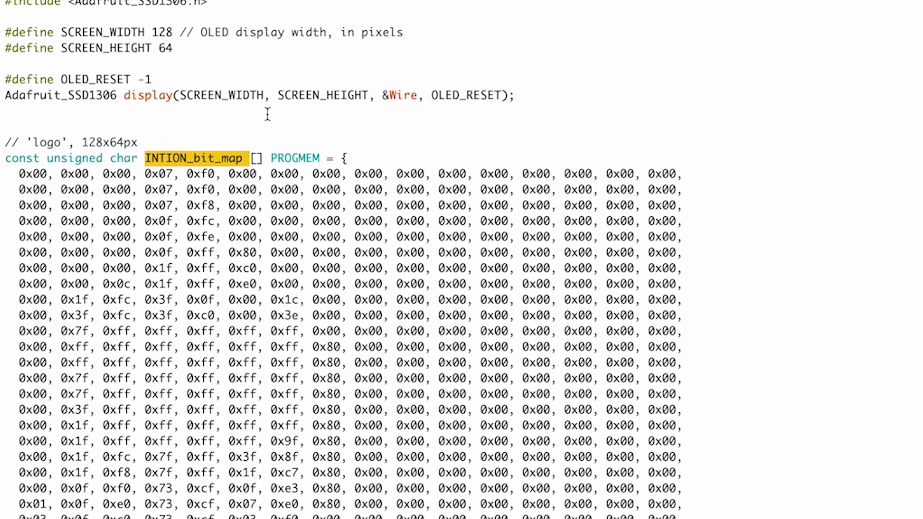
{"action": "left_click", "coordinate": [6, 110]}
{"action": "scroll", "coordinate": [293, 251], "scroll_direction": "down", "scroll_amount": 10}
{"action": "scroll", "coordinate": [293, 251], "scroll_direction": "down", "scroll_amount": 10}
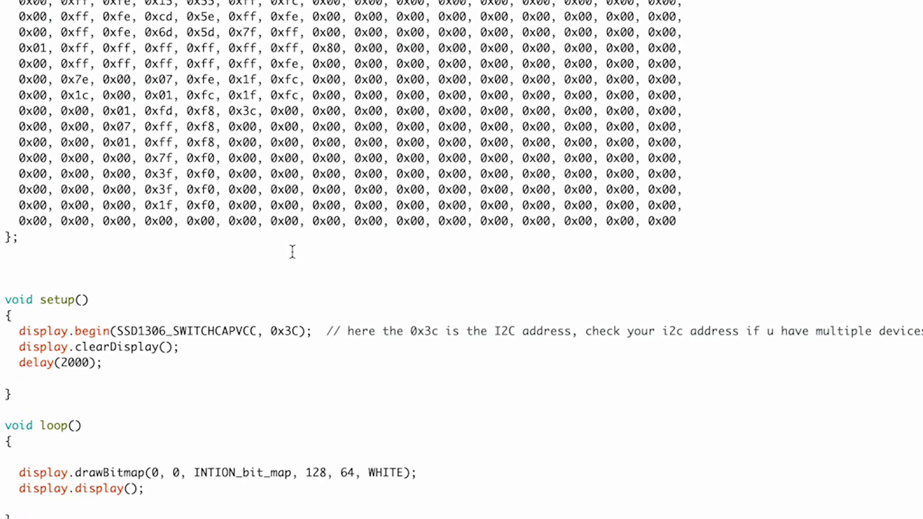
{"action": "scroll", "coordinate": [293, 251], "scroll_direction": "down", "scroll_amount": 5}
{"action": "left_click_drag", "start_coordinate": [303, 347], "coordinate": [402, 346]}
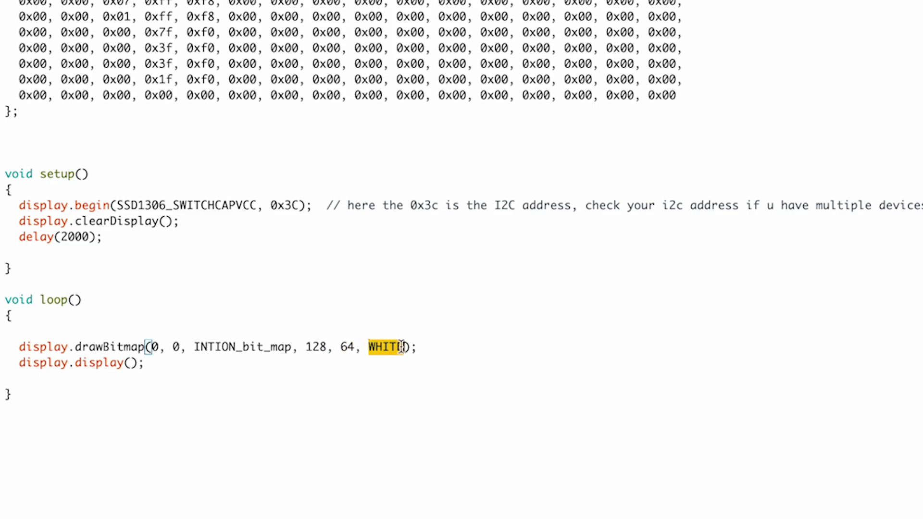
{"action": "left_click", "coordinate": [446, 293]}
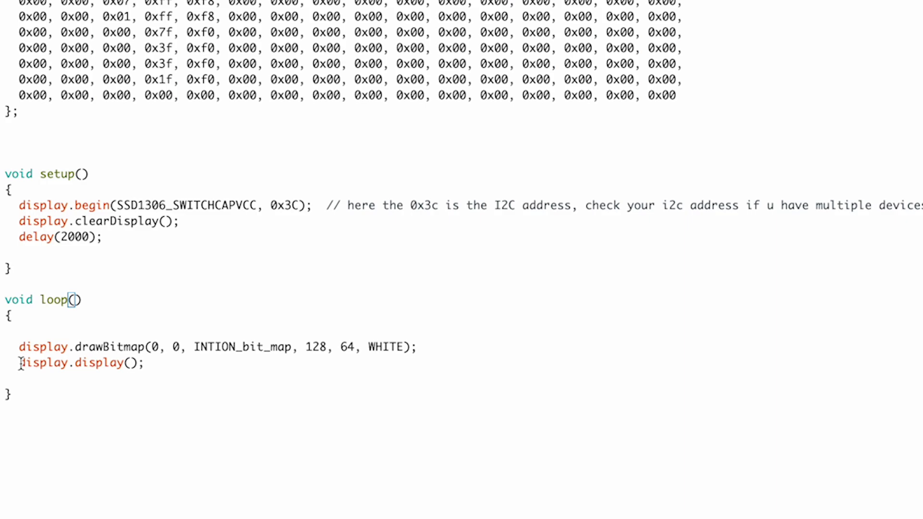
{"action": "left_click_drag", "start_coordinate": [19, 363], "coordinate": [163, 364]}
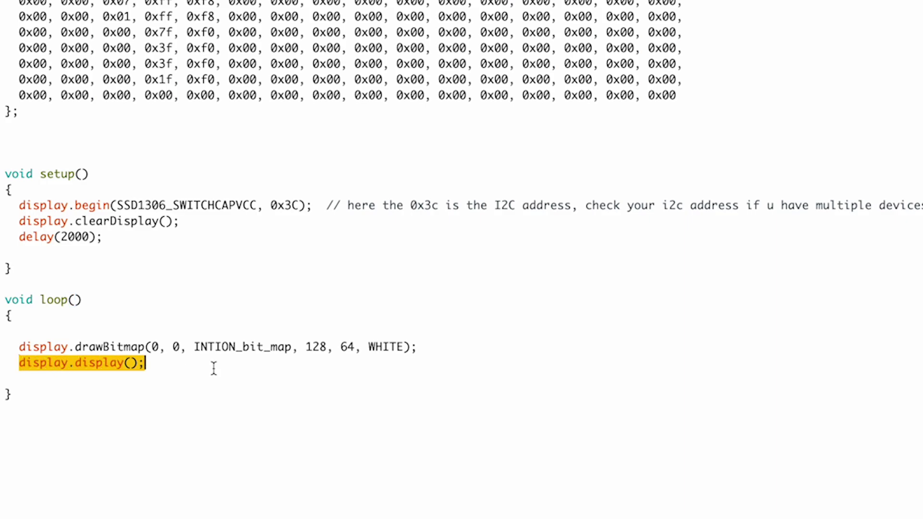